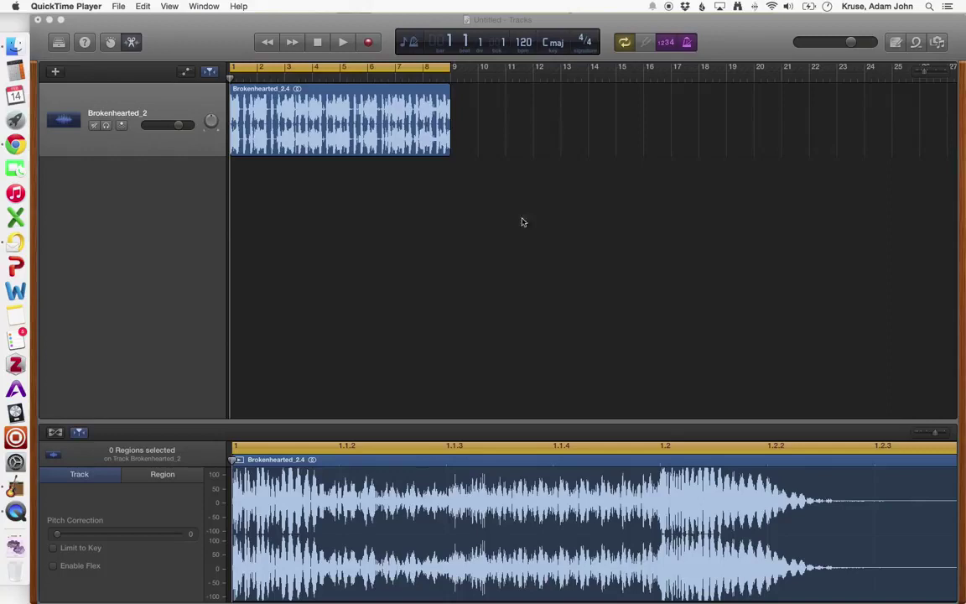
Select the Brokenhearted_2.4 region so its Region settings appear in the editor
click(292, 101)
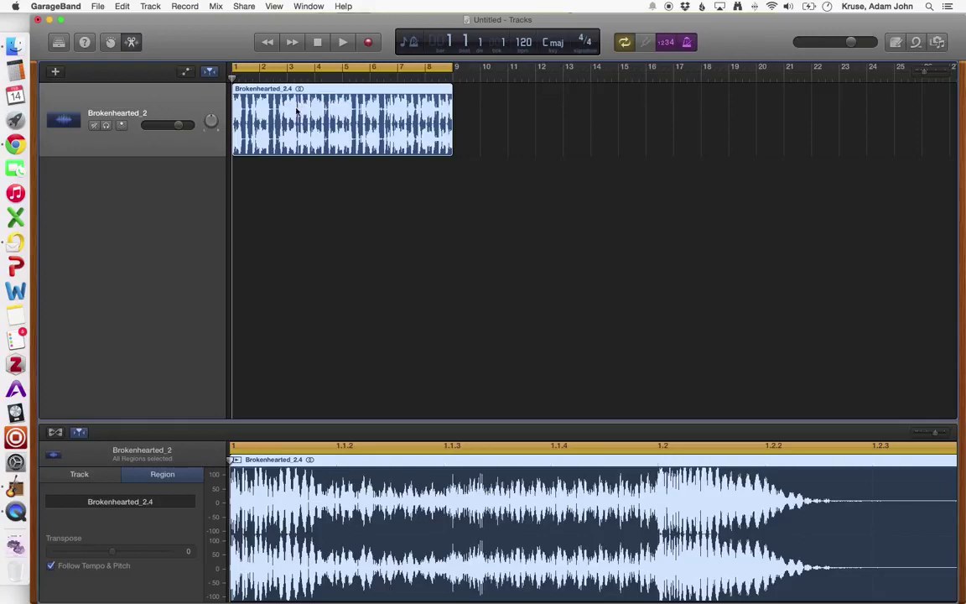
click(265, 183)
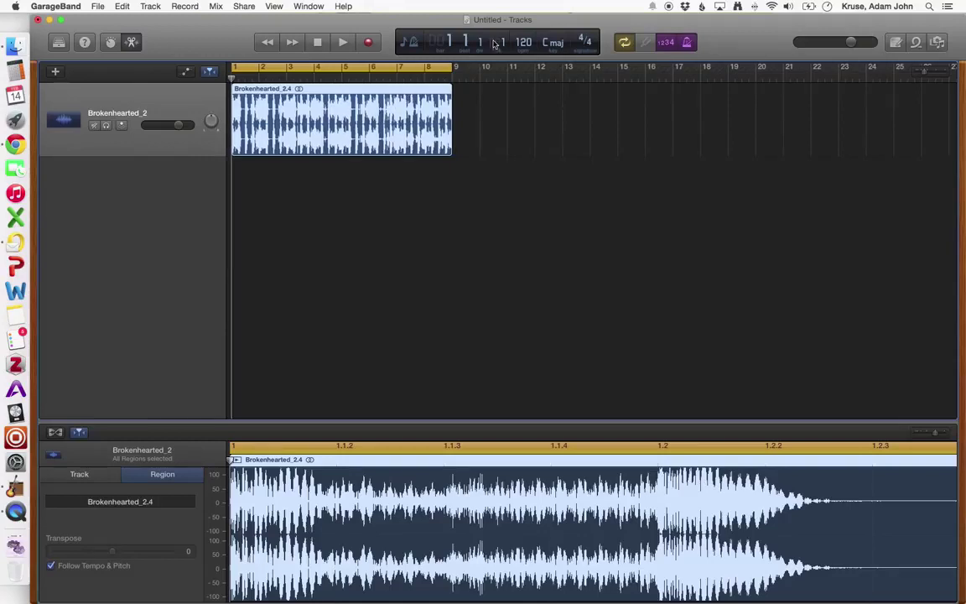
double_click(522, 41)
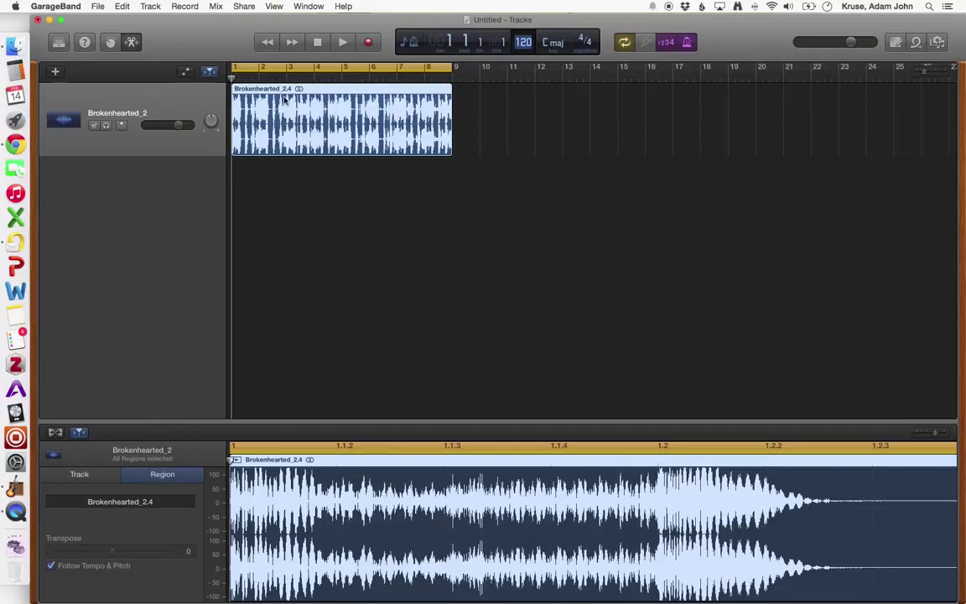
click(491, 118)
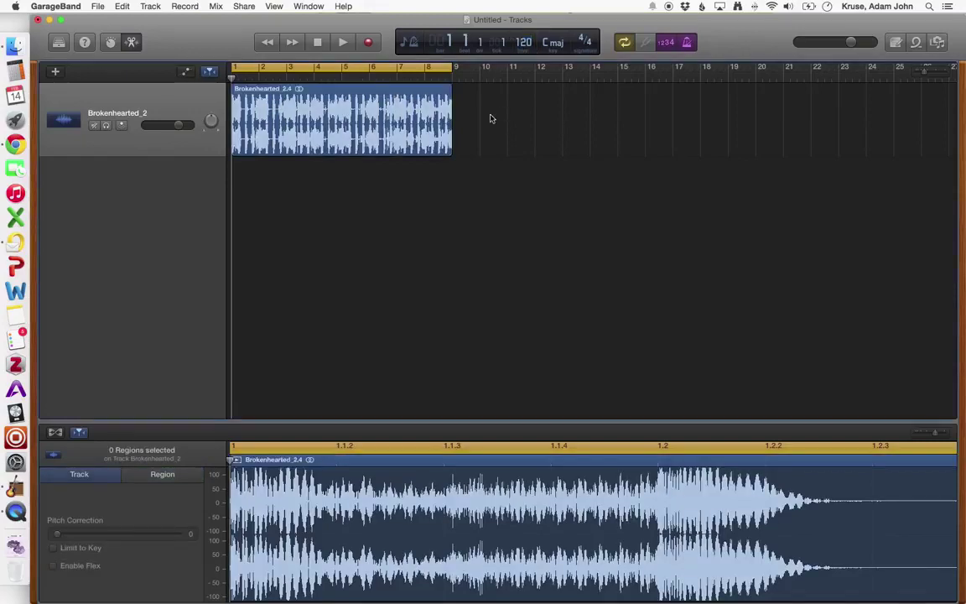
click(331, 115)
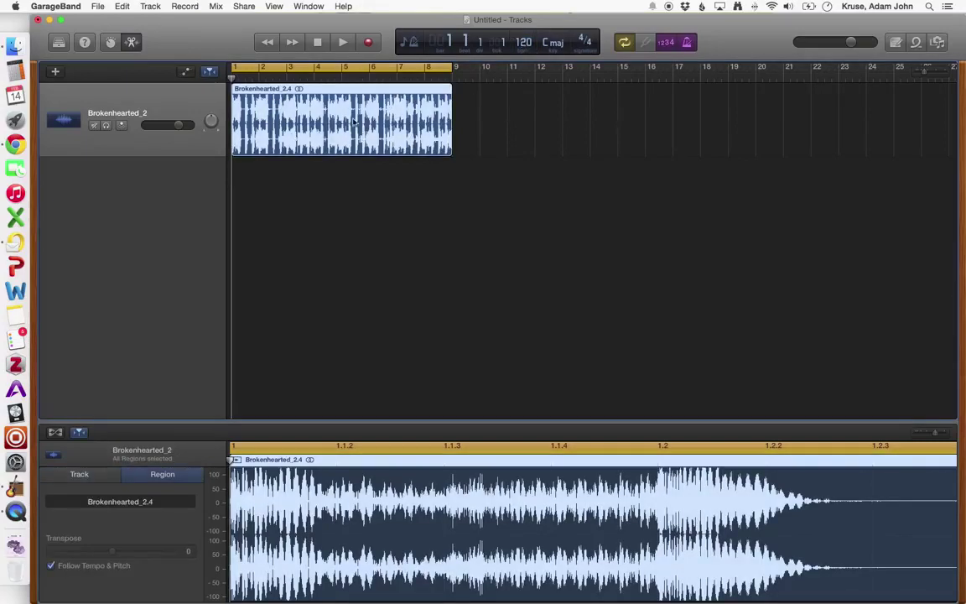
click(546, 123)
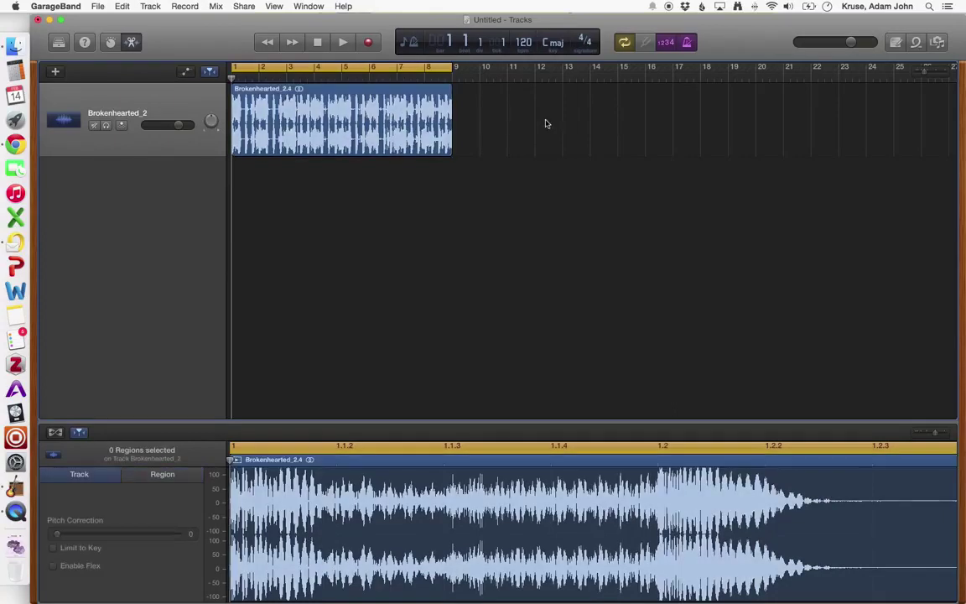
click(363, 126)
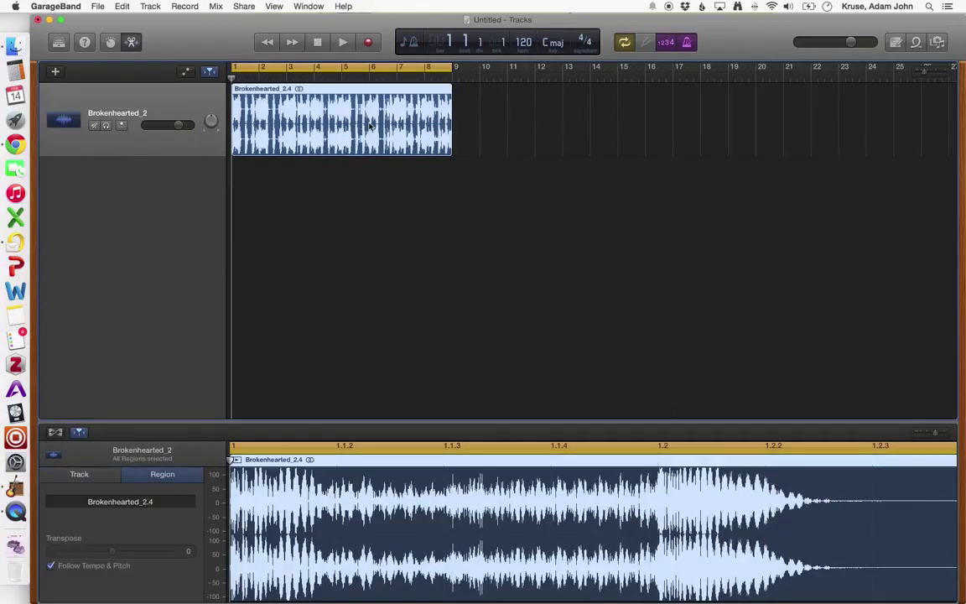
click(97, 6)
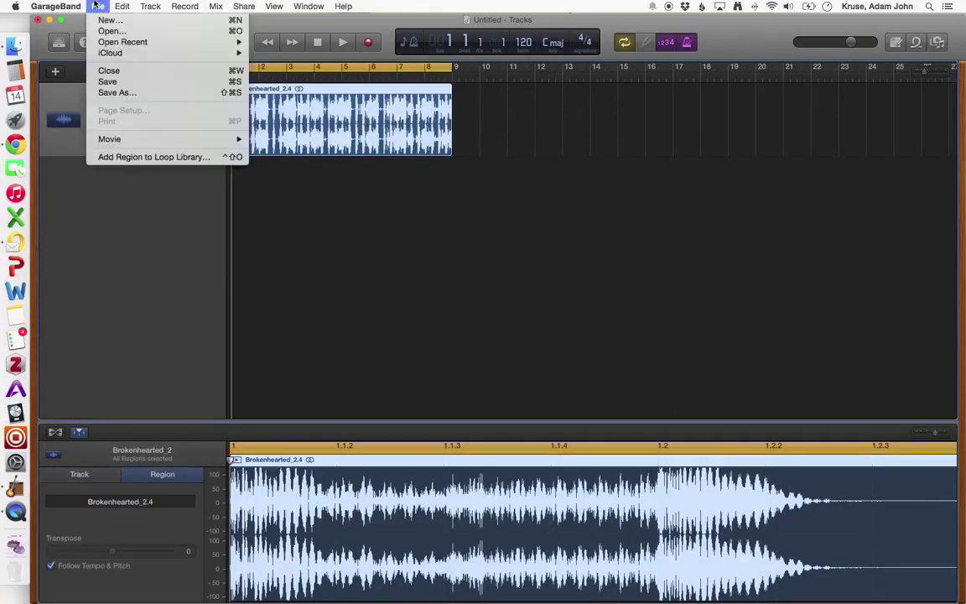
Add the region to the loop library, renaming it from Brokenhearted_2.4 to Brokenhearted INTRO
click(150, 158)
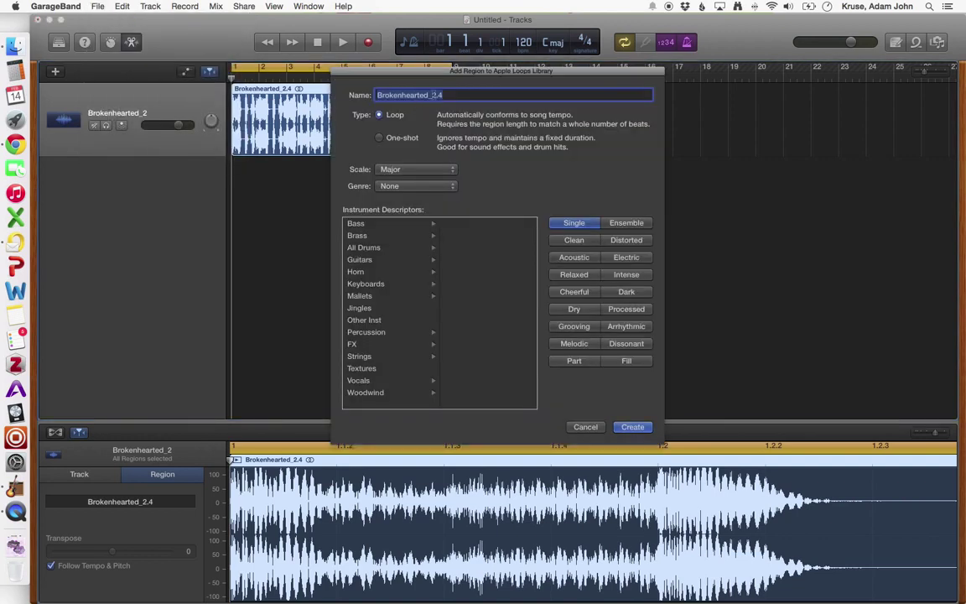
click(493, 95)
key(BackSpace)
key(BackSpace)
key(BackSpace)
key(BackSpace)
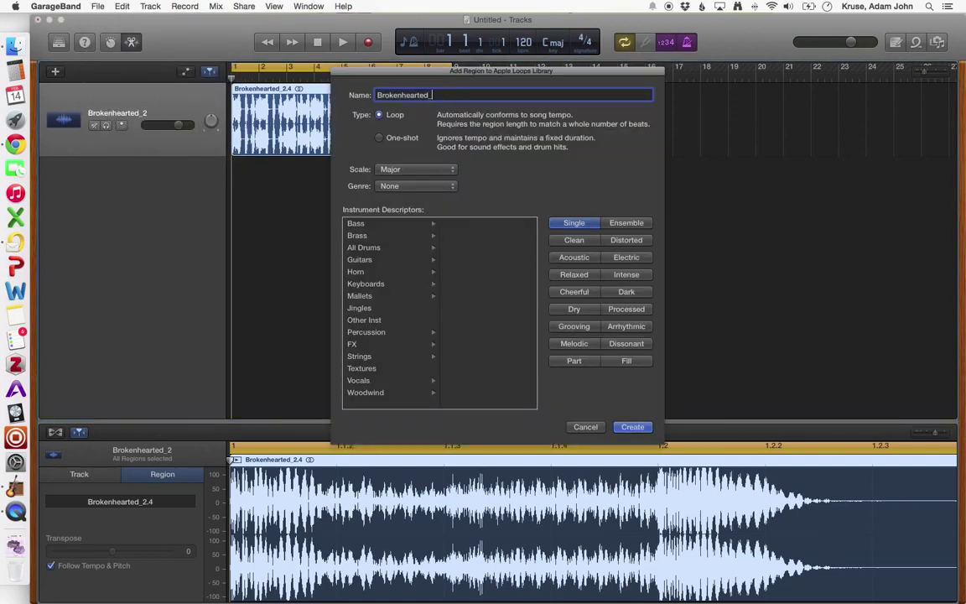
text(INTRO)
Create the Brokenhearted INTRO loop, find it with 'brokenhe' in the Loops browser, and drag it into a new track
click(633, 428)
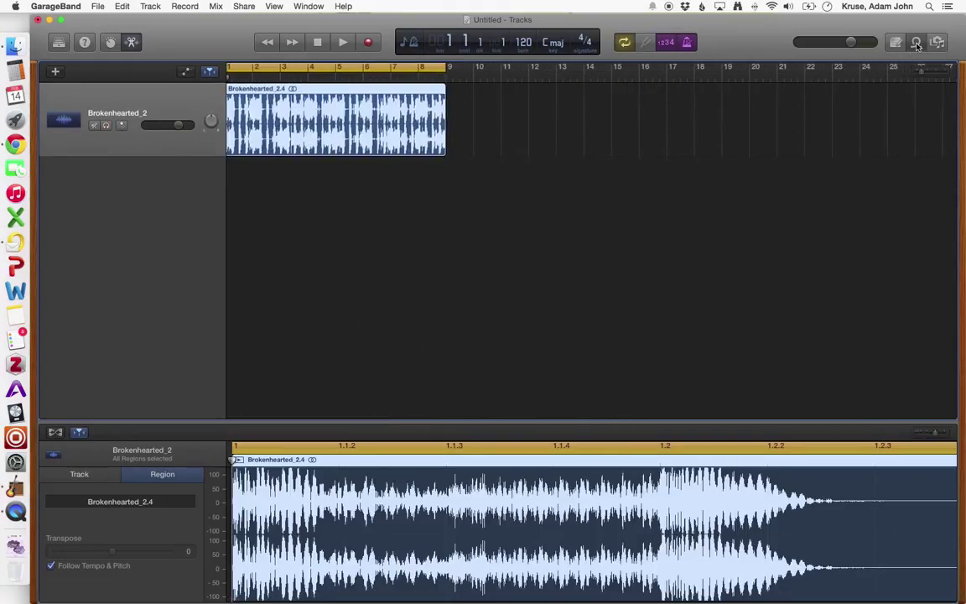
key(o)
click(838, 89)
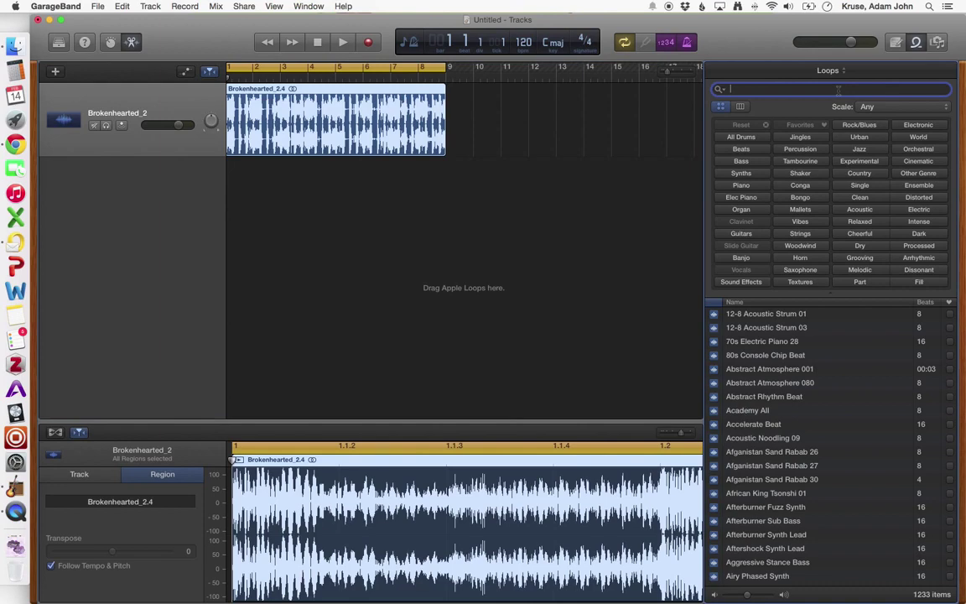
text(brokenhe)
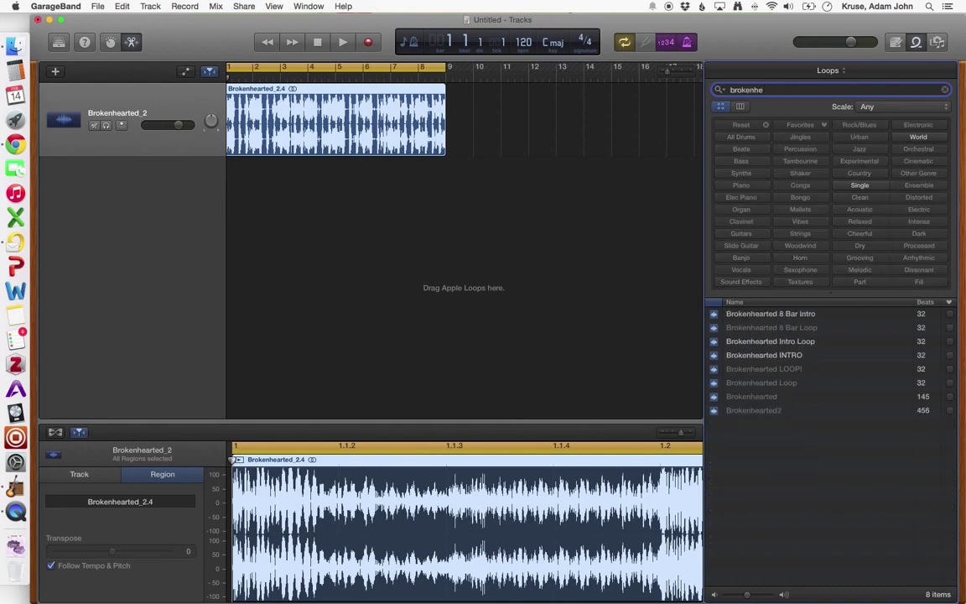
drag(765, 354, 368, 223)
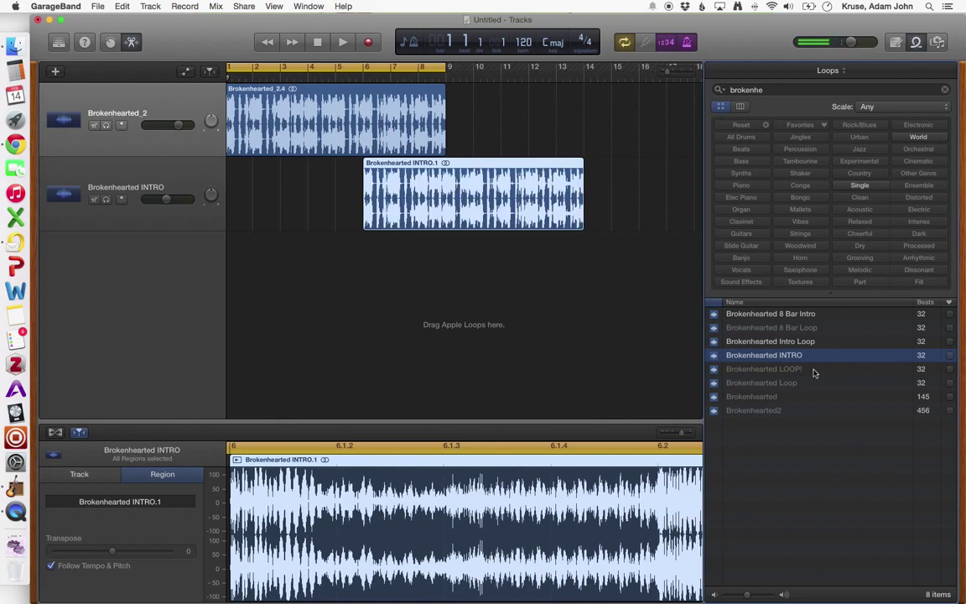
Close the Loops browser and move the Brokenhearted INTRO region to start at bar 1
key(o)
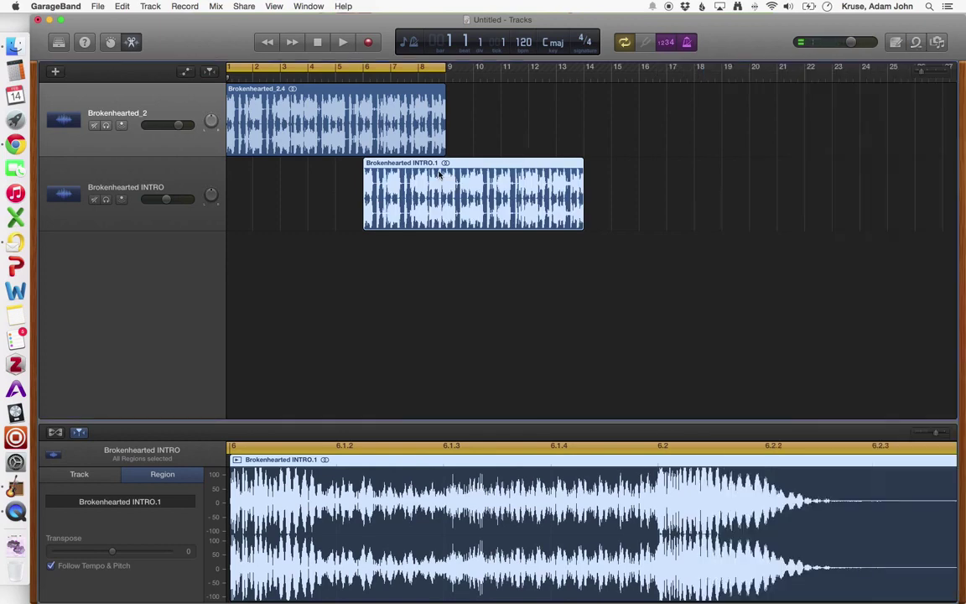
scroll(453, 169, right, 2)
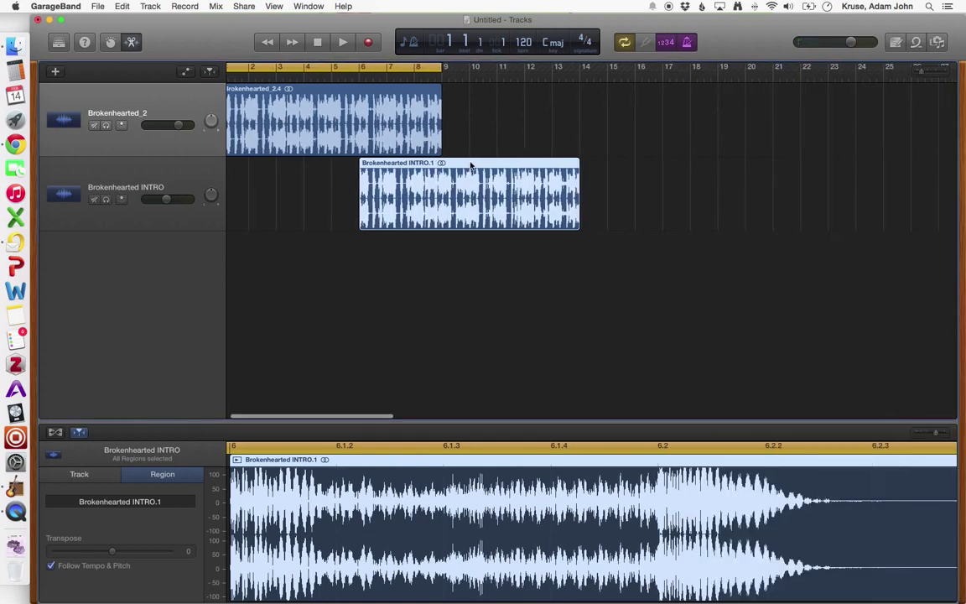
scroll(471, 165, left, 1)
drag(457, 164, 303, 148)
scroll(304, 148, right, 1)
Transpose the Brokenhearted INTRO region up 2 semitones
click(140, 143)
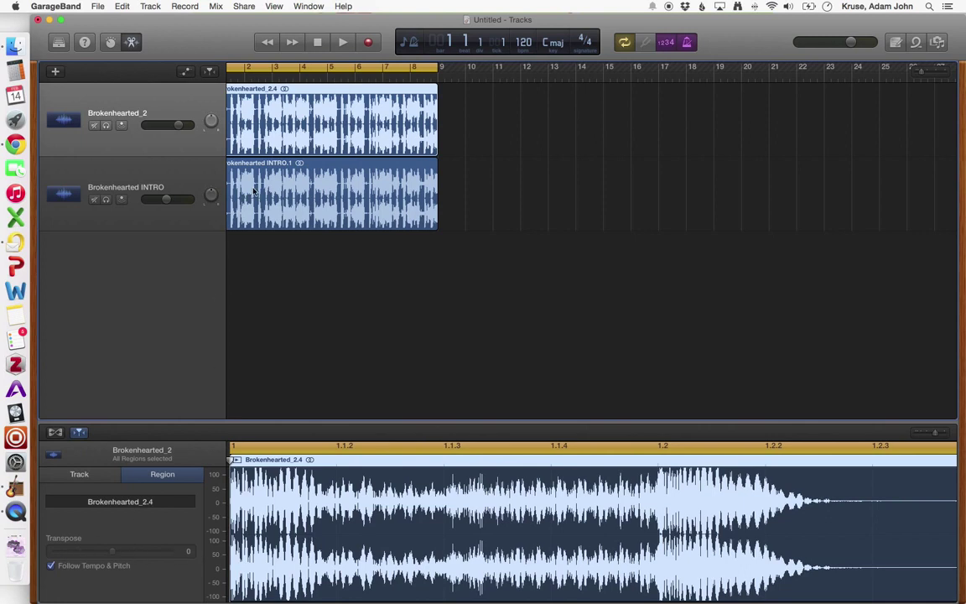
click(229, 173)
mouse_move(112, 551)
mouse_down()
mouse_move(128, 556)
mouse_move(113, 552)
mouse_move(122, 552)
mouse_up()
Mute the original Brokenhearted_2 track and play the INTRO loop from the start with a new transposition
click(94, 125)
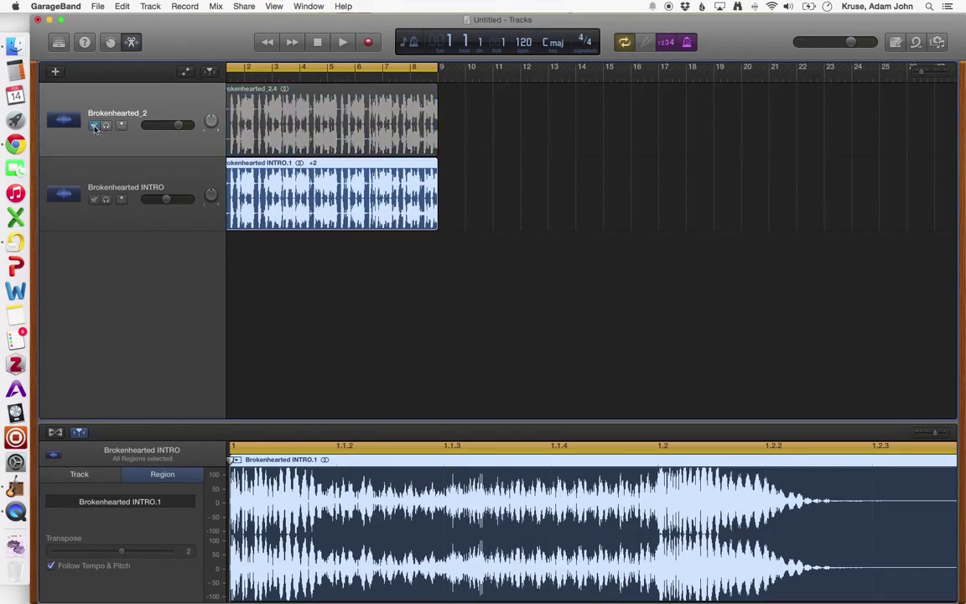
mouse_move(122, 554)
mouse_down()
mouse_move(102, 552)
mouse_move(122, 552)
mouse_up()
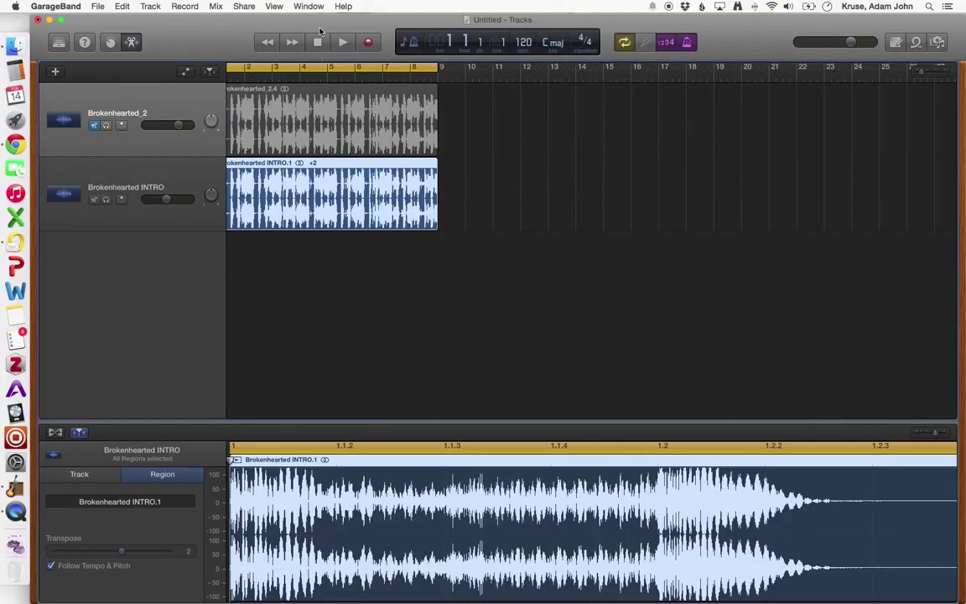
click(266, 41)
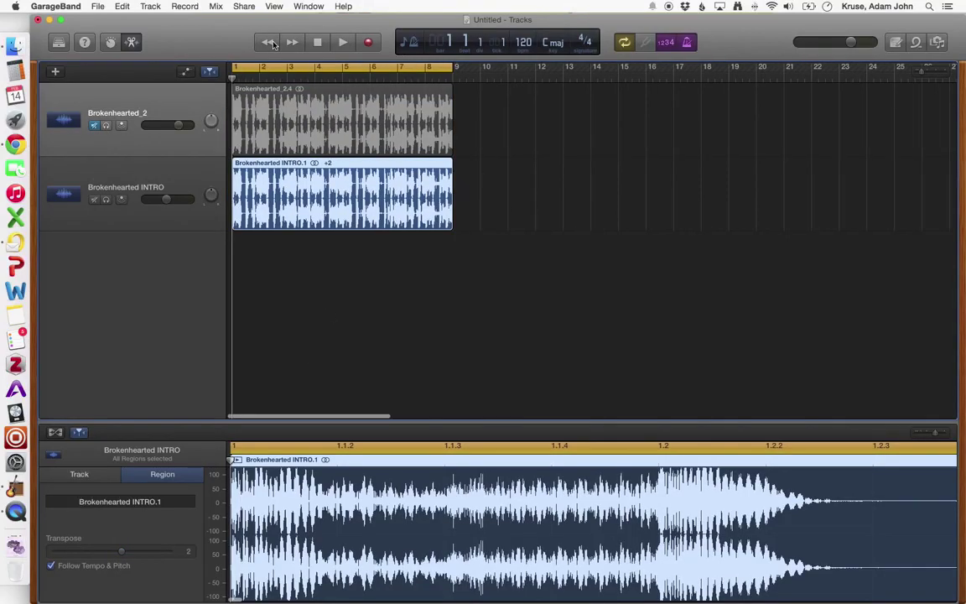
click(344, 43)
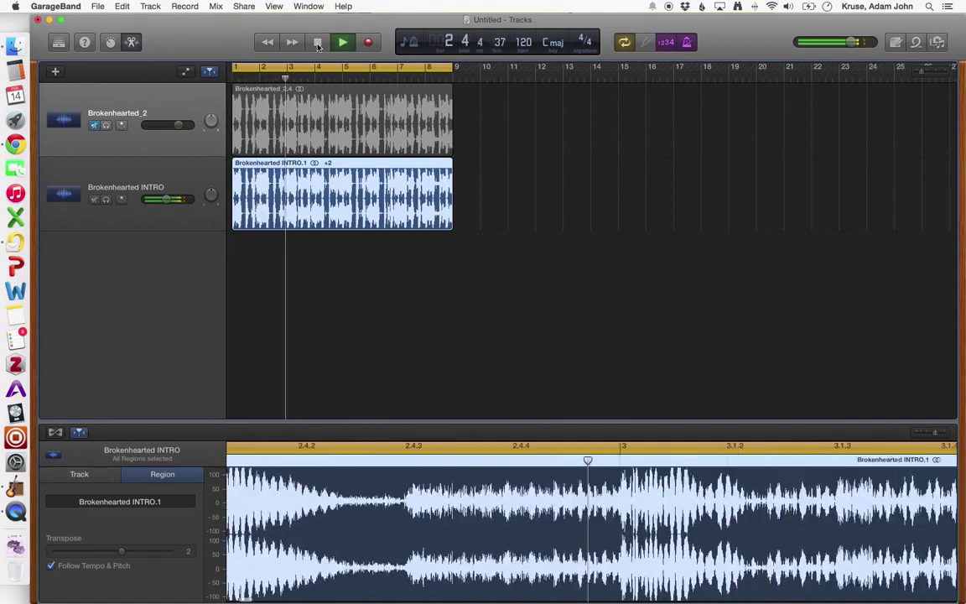
click(318, 44)
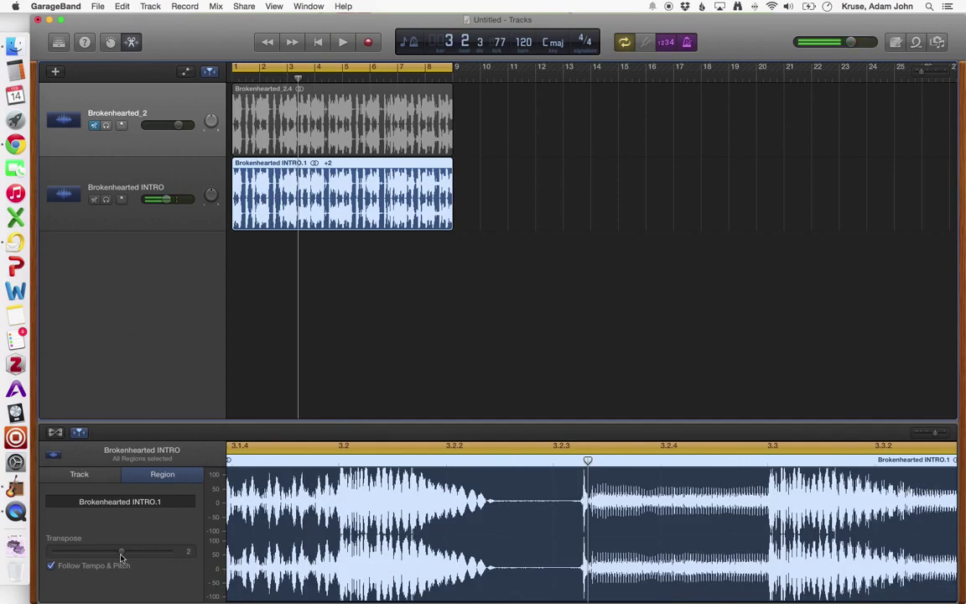
Try transposing the INTRO region to -3, play it from bar 1, then set -1
drag(122, 553, 97, 552)
click(318, 42)
click(342, 42)
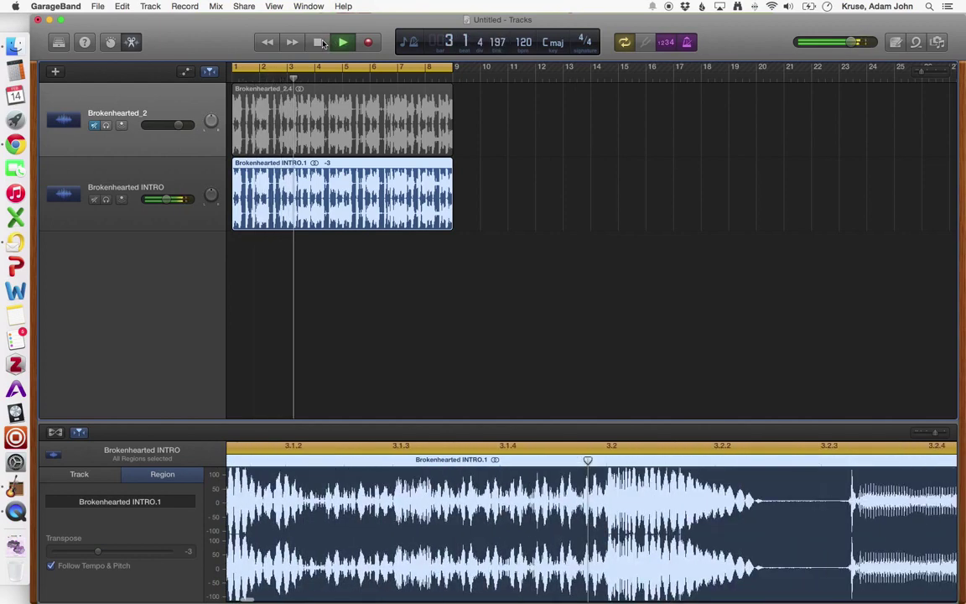
click(320, 42)
drag(98, 551, 108, 554)
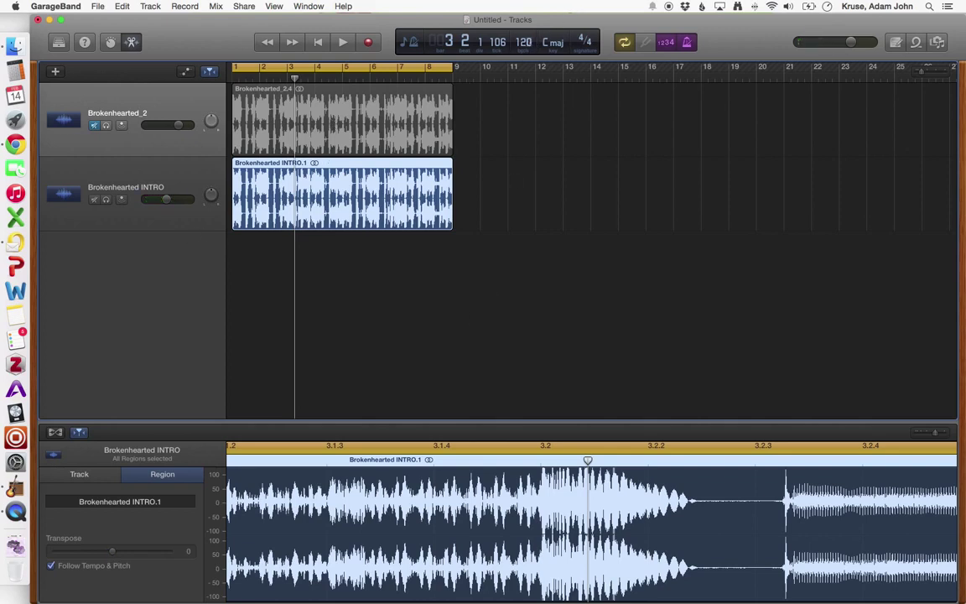
Set the project tempo to 110 bpm
double_click(523, 42)
text(110)
key(Return)
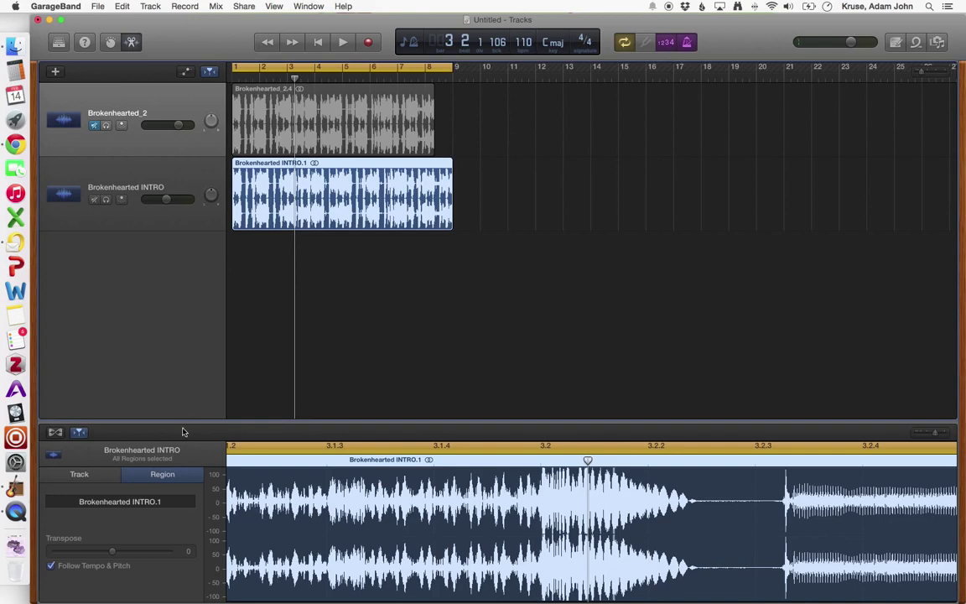
Transpose the INTRO region to +3 and play it from the beginning
drag(115, 552, 129, 553)
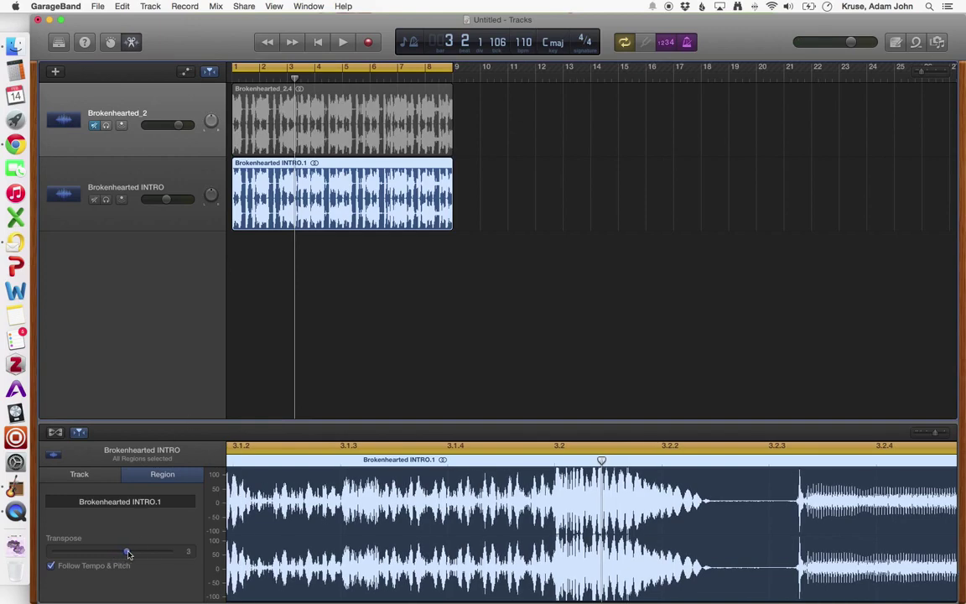
click(318, 42)
click(341, 42)
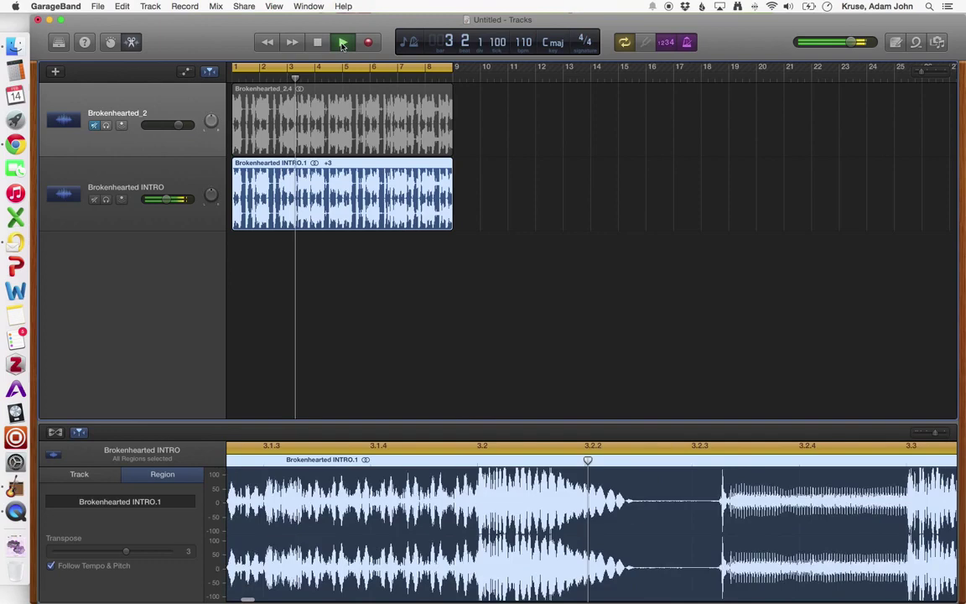
click(319, 42)
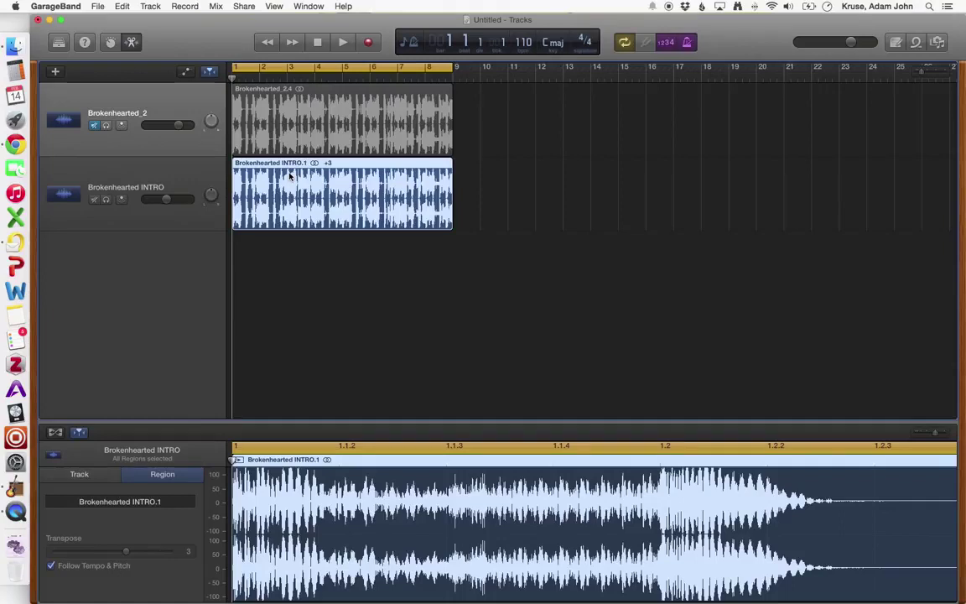
Open the TheoryTab page from Chrome's Music bookmarks, then trim the address to load Hooktheory's home page
click(16, 144)
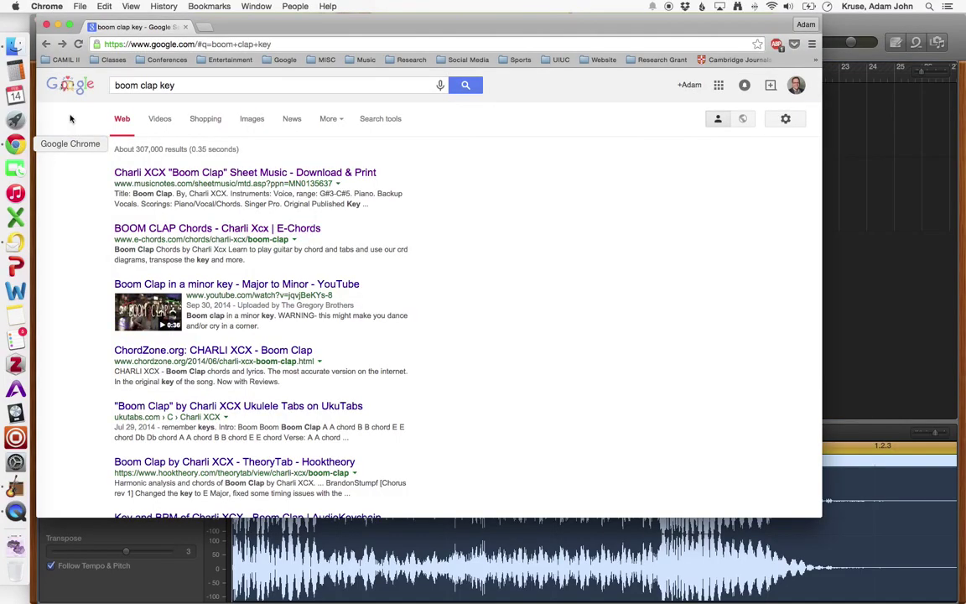
click(366, 60)
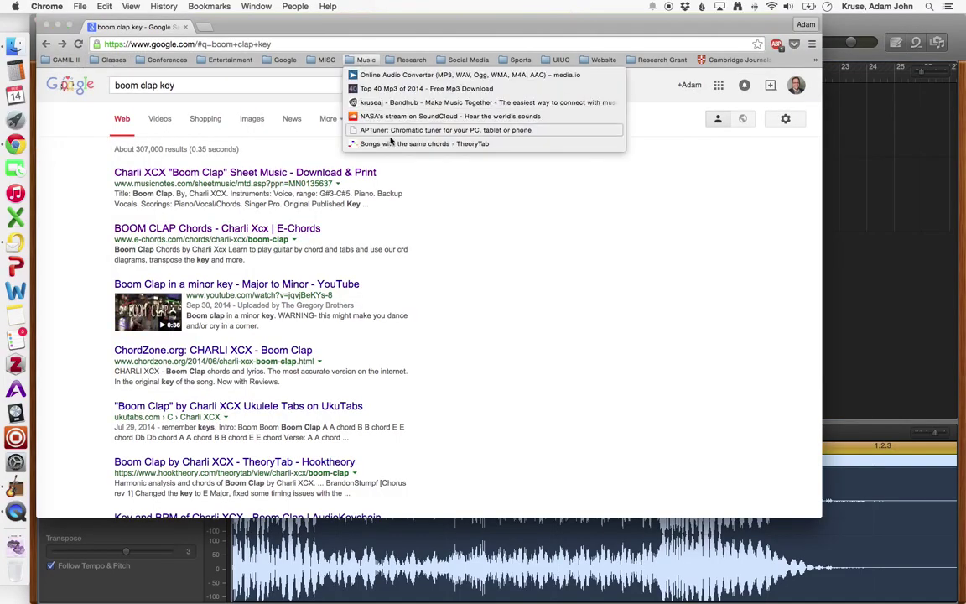
click(390, 144)
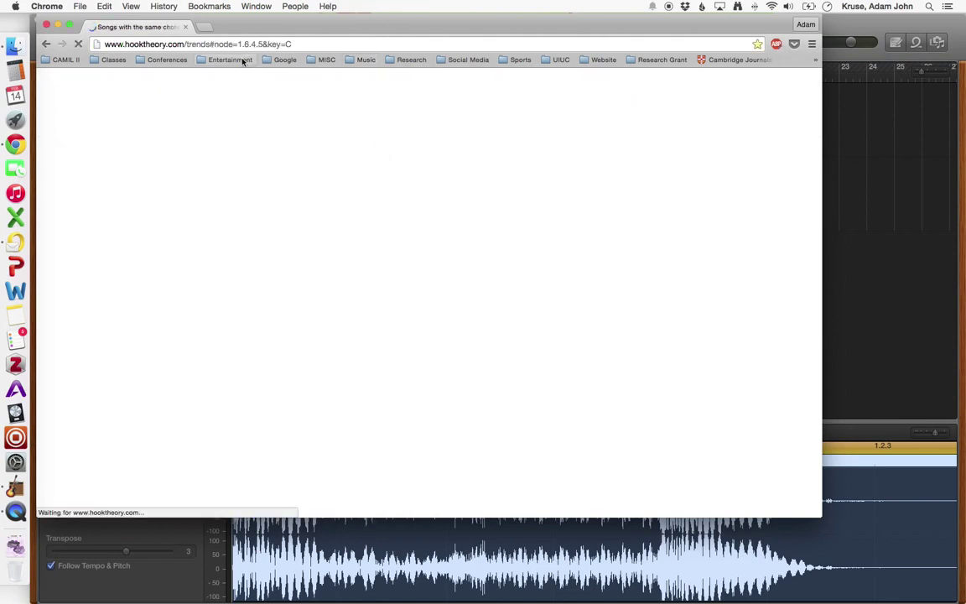
drag(186, 44, 334, 47)
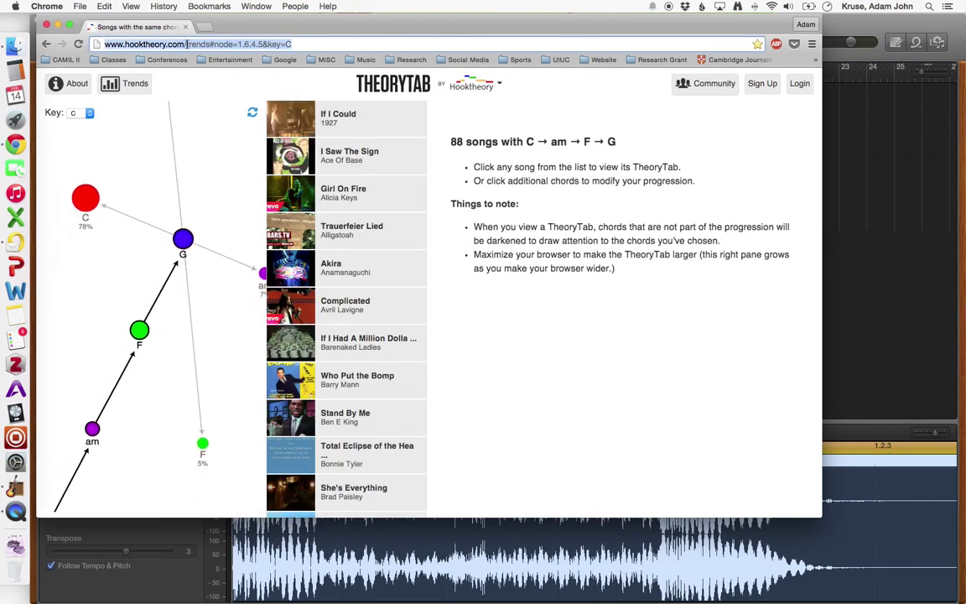
key(BackSpace)
key(Return)
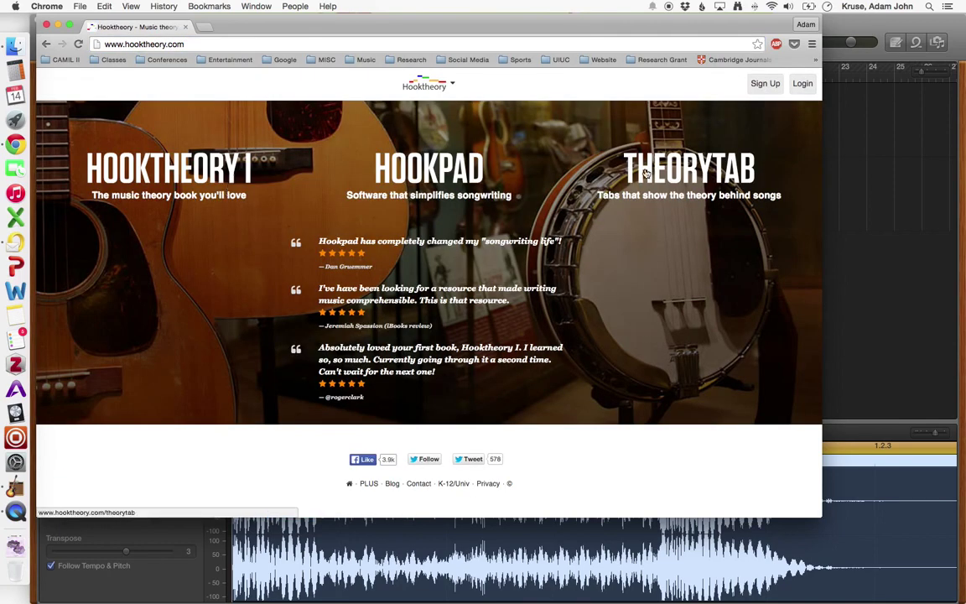
Browse the Hooktheory site, then open the TheoryTab section and scroll through it
click(225, 167)
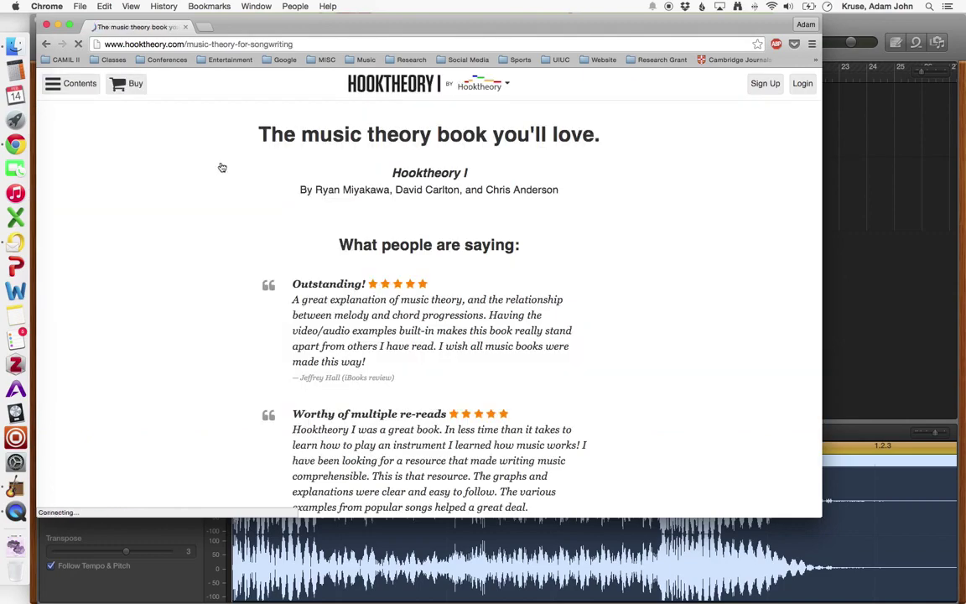
click(46, 44)
click(46, 44)
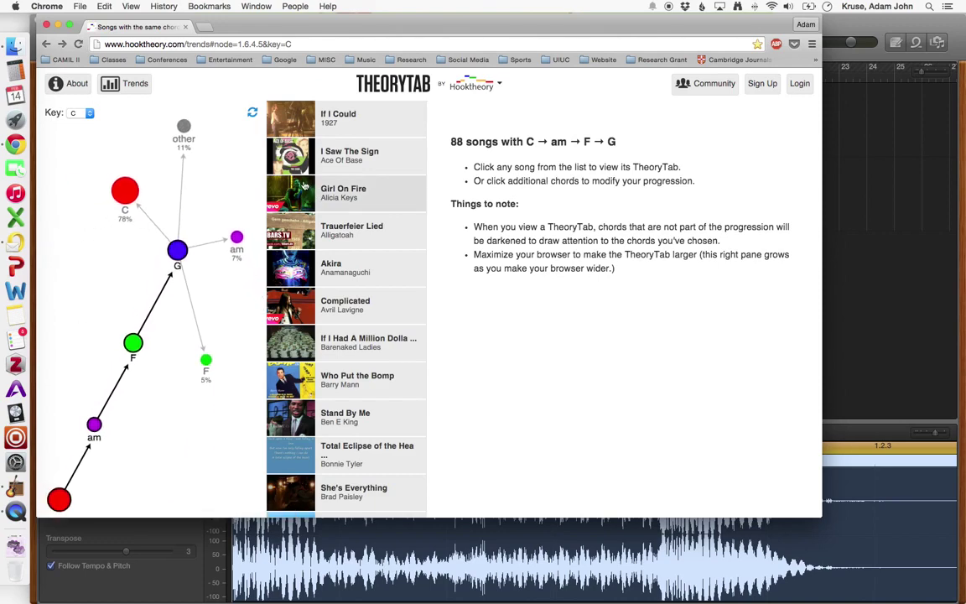
click(46, 44)
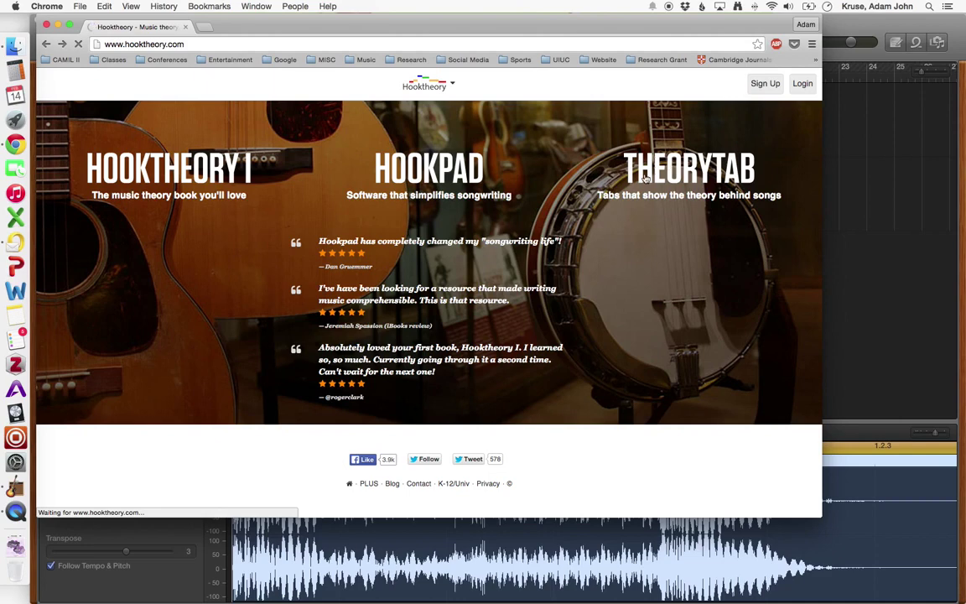
click(611, 161)
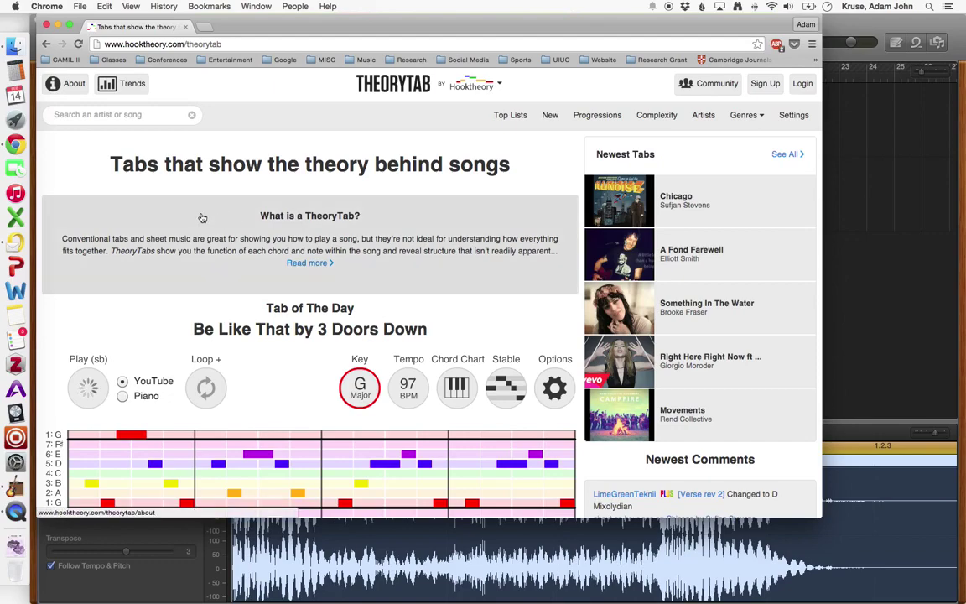
scroll(202, 217, down, 10)
scroll(201, 217, down, 7)
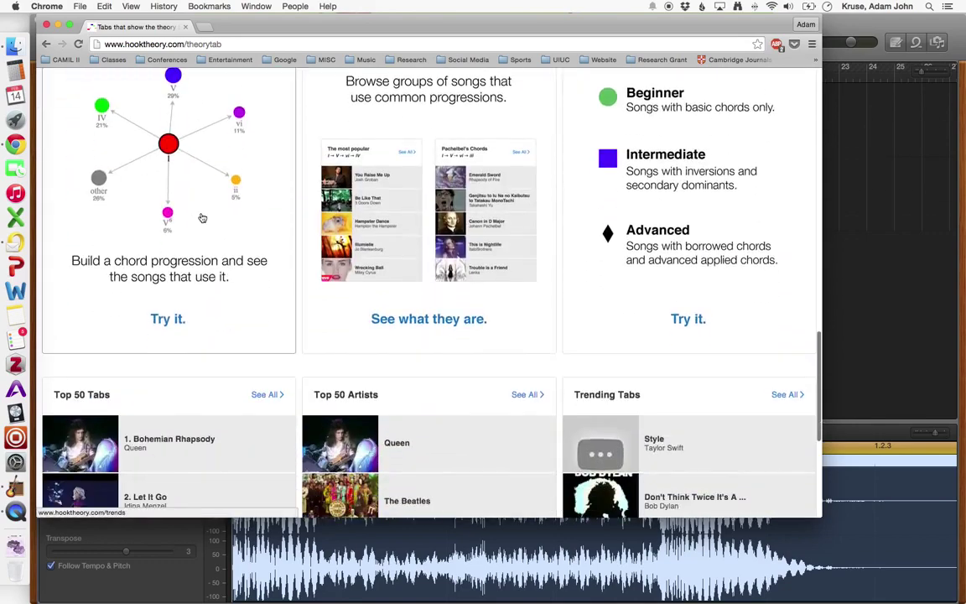
scroll(201, 217, up, 2)
scroll(202, 218, down, 3)
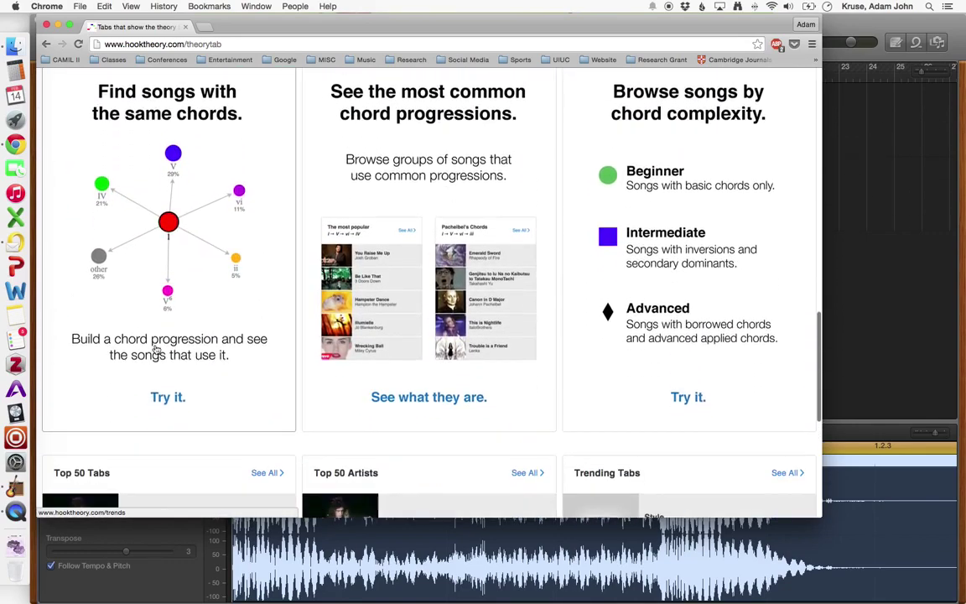
Pick C, am, F and G on the Trends chord graph and scroll the 88-song list
click(168, 391)
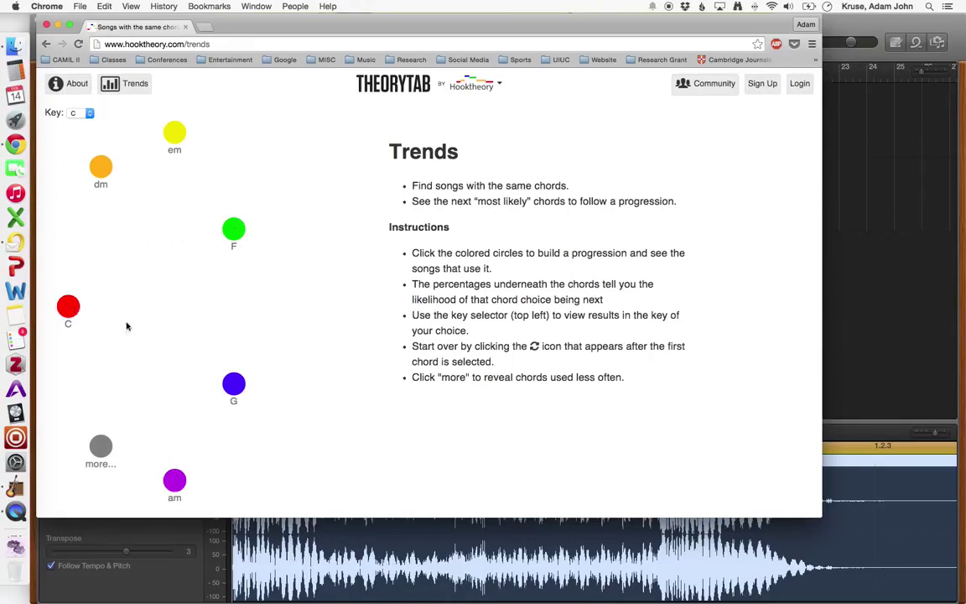
click(67, 308)
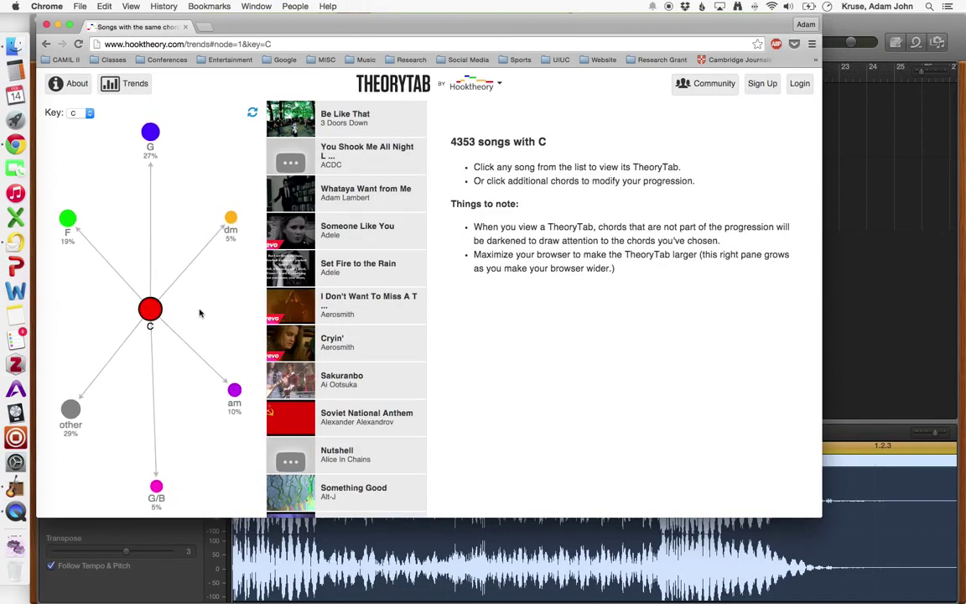
click(235, 391)
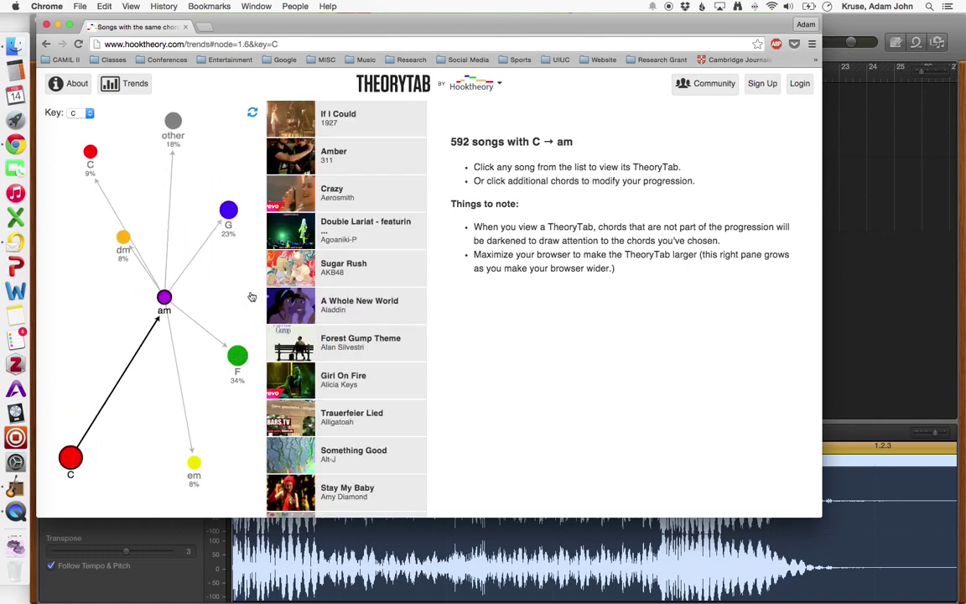
click(237, 356)
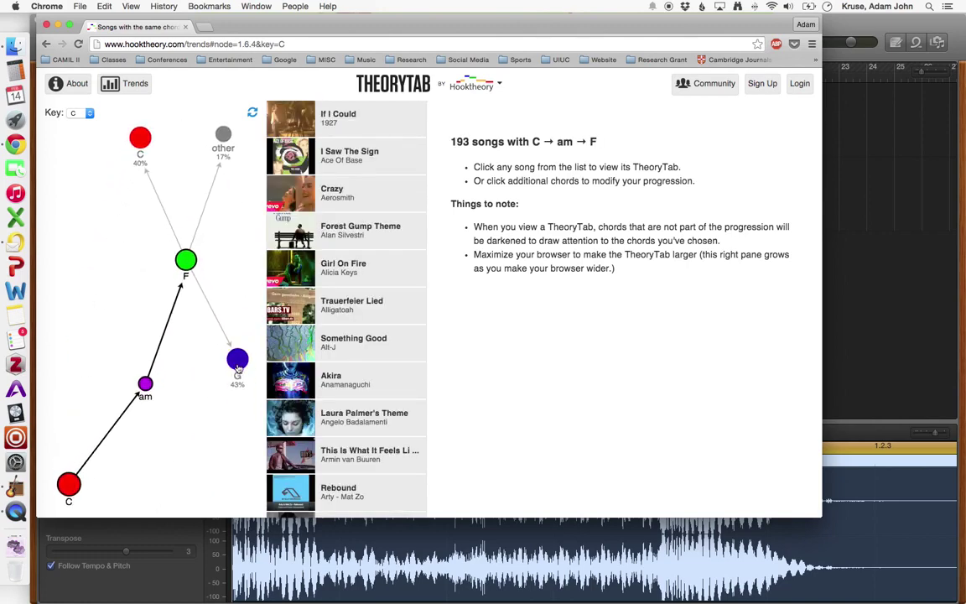
click(238, 363)
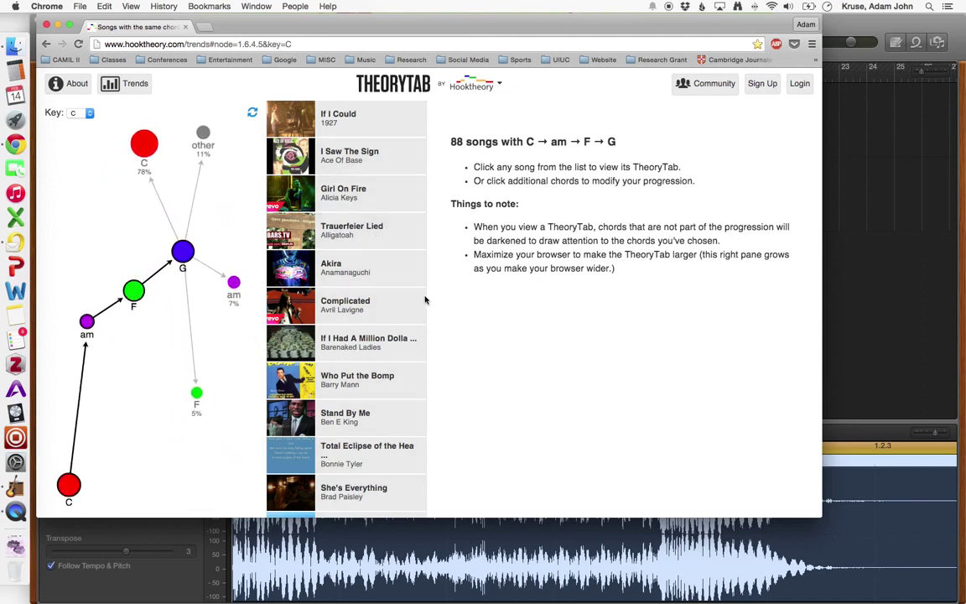
scroll(394, 304, down, 5)
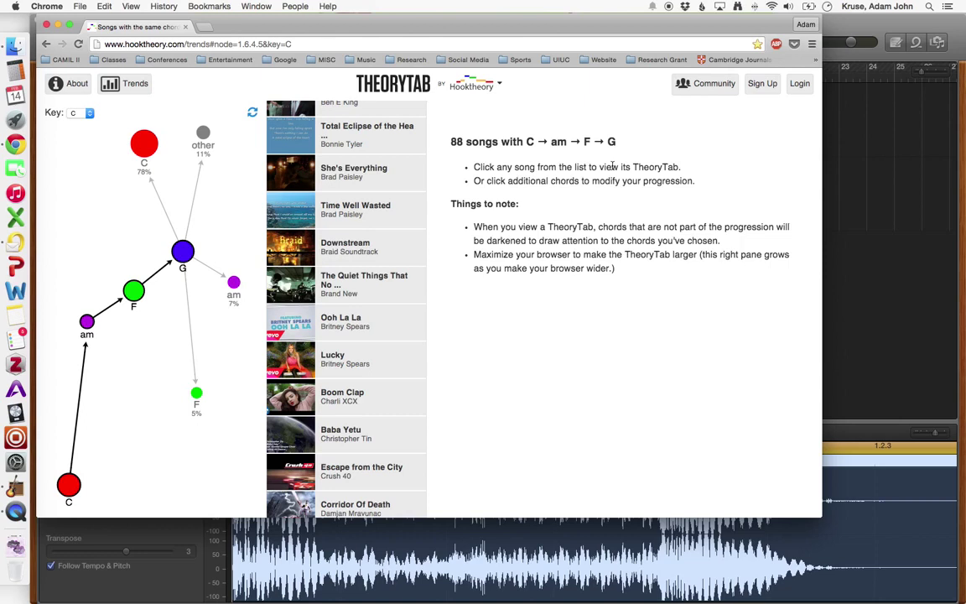
Switch back to the GarageBand project with the Brokenhearted_2 and Brokenhearted INTRO tracks
click(863, 123)
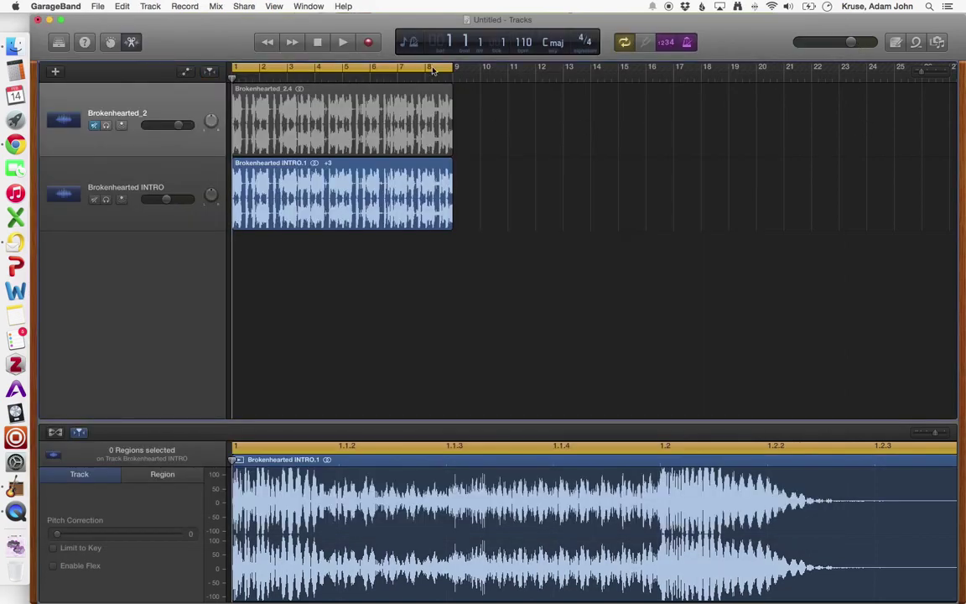